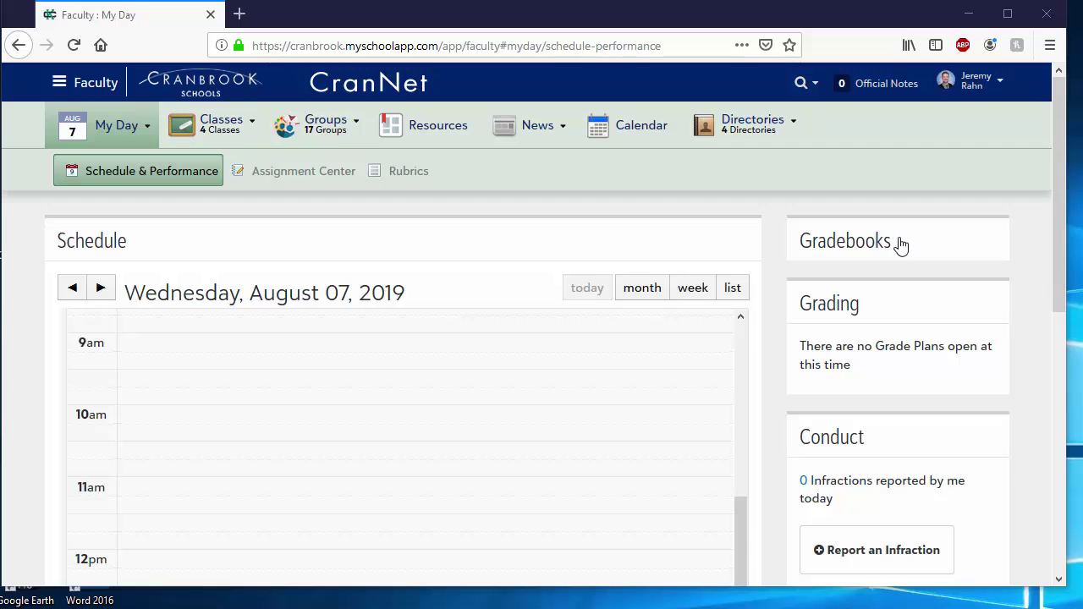
# Open the gradebook setup for the Video Production - 1 (4) class
pyautogui.click(897, 245)
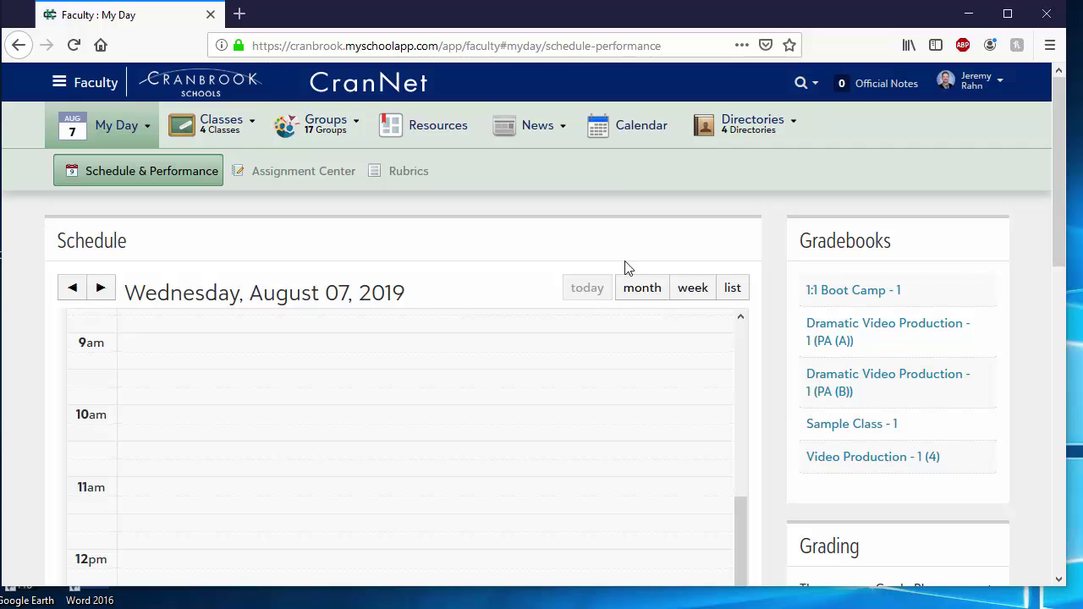
pyautogui.moveTo(236, 126)
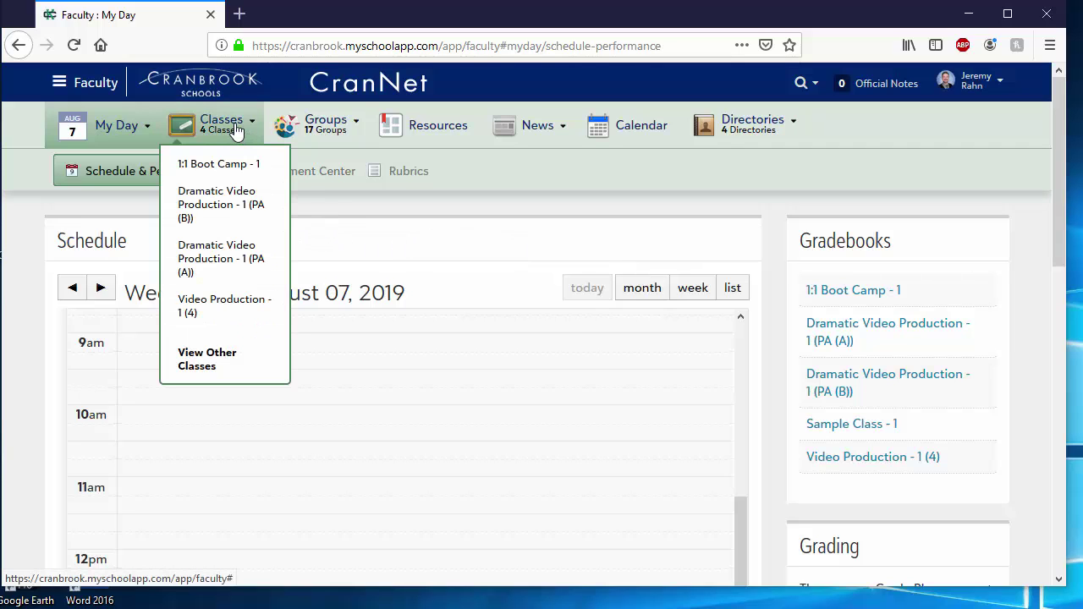
pyautogui.click(218, 306)
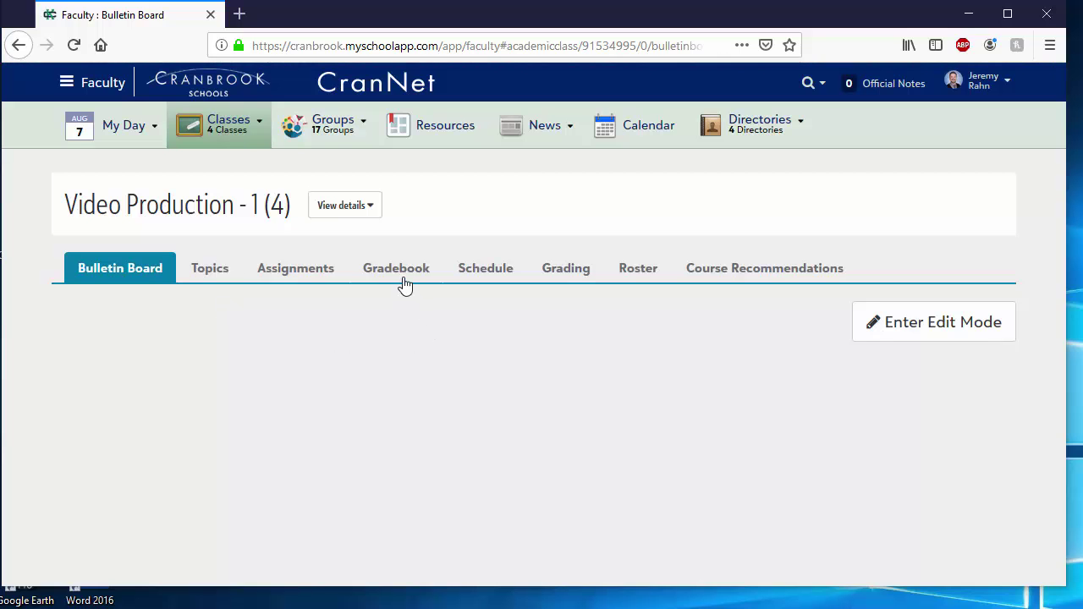
pyautogui.click(397, 268)
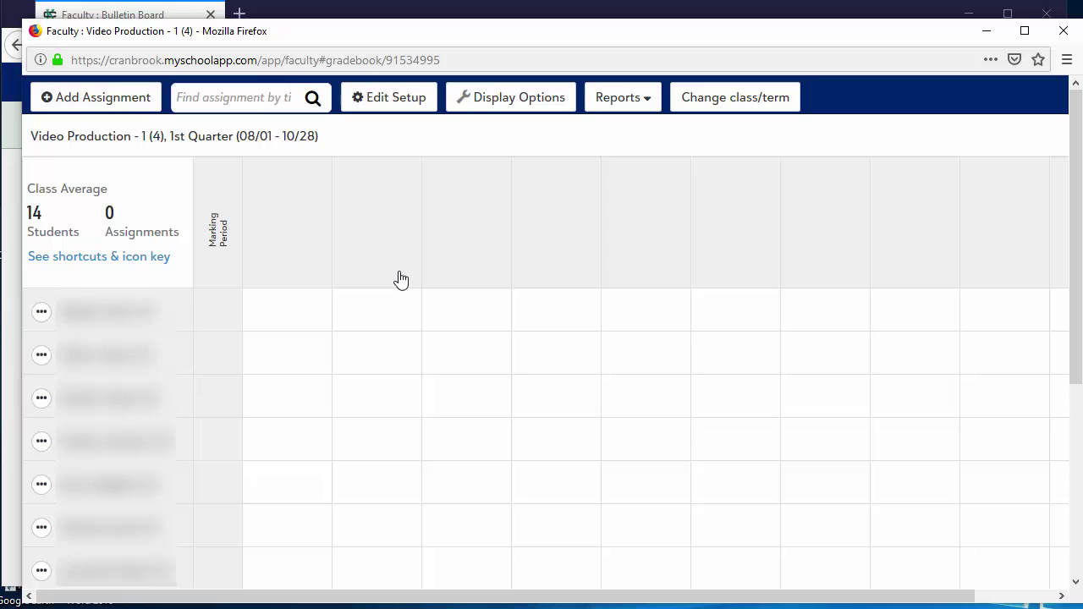
pyautogui.click(386, 100)
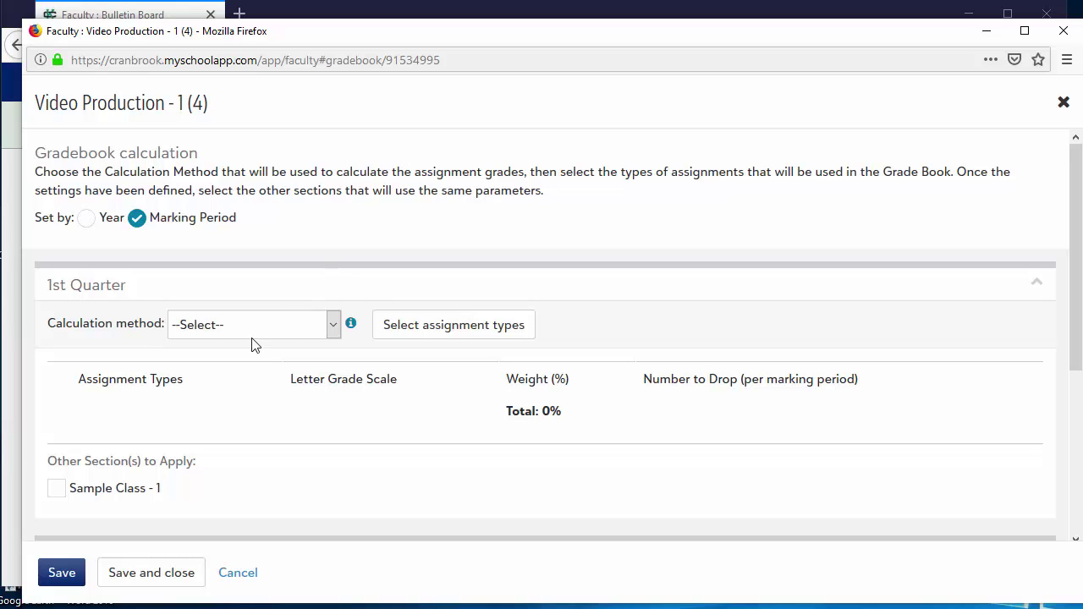
# Review the 1st Quarter calculation method choices and read the gradebook calculation formulas, focusing on the Total points formula
pyautogui.click(332, 332)
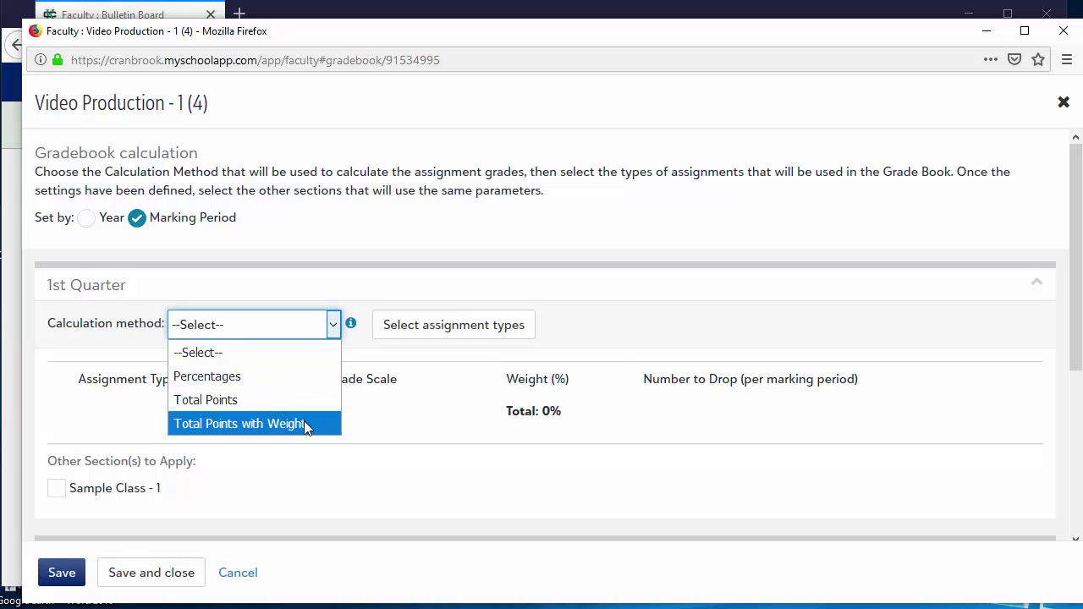
pyautogui.click(351, 327)
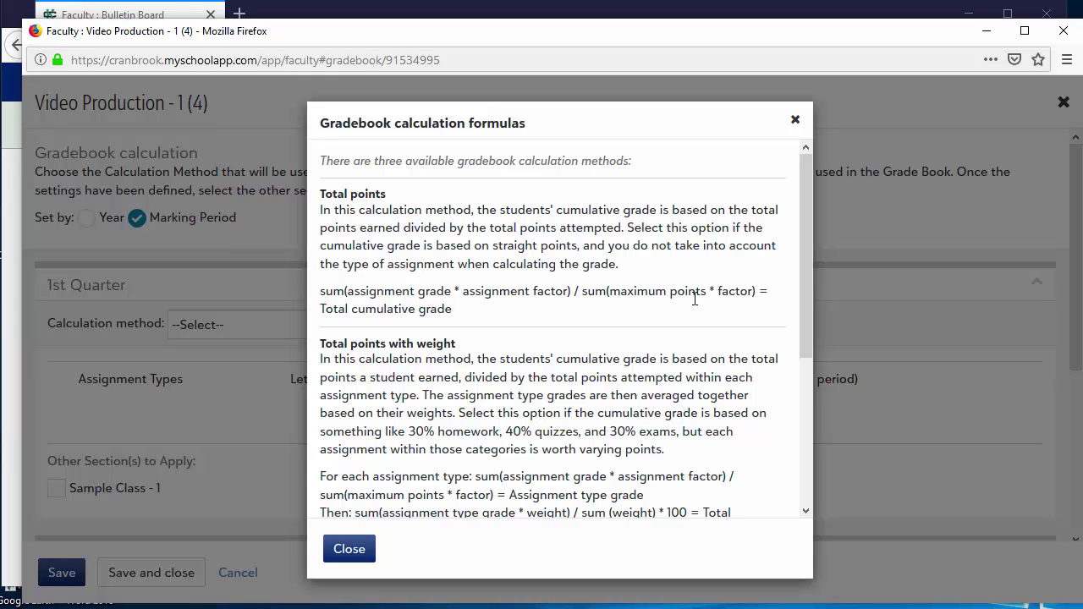
pyautogui.moveTo(320, 292); pyautogui.dragTo(463, 327)
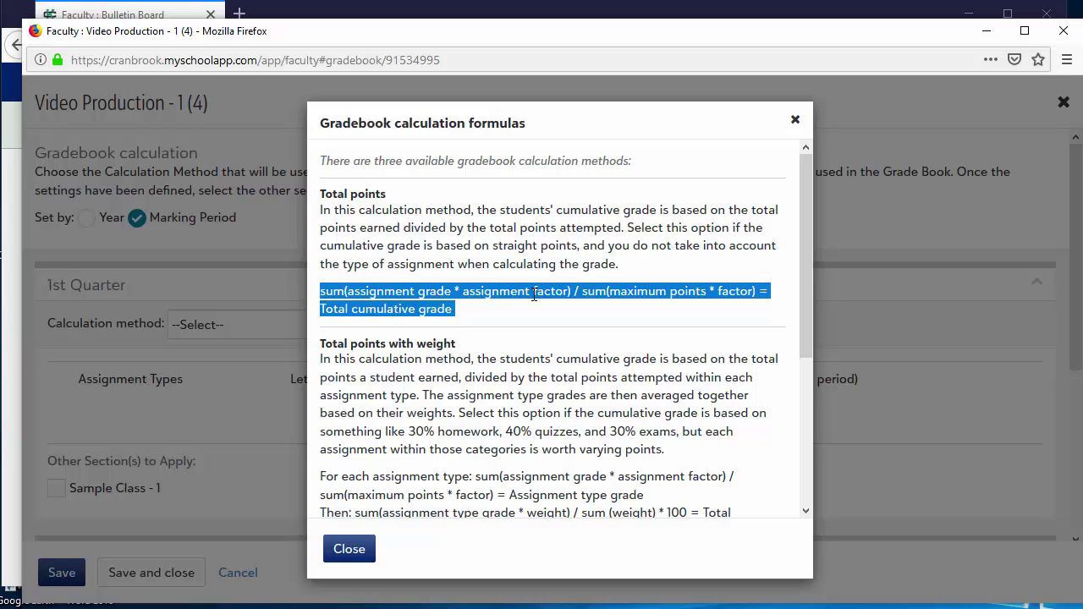
pyautogui.click(364, 549)
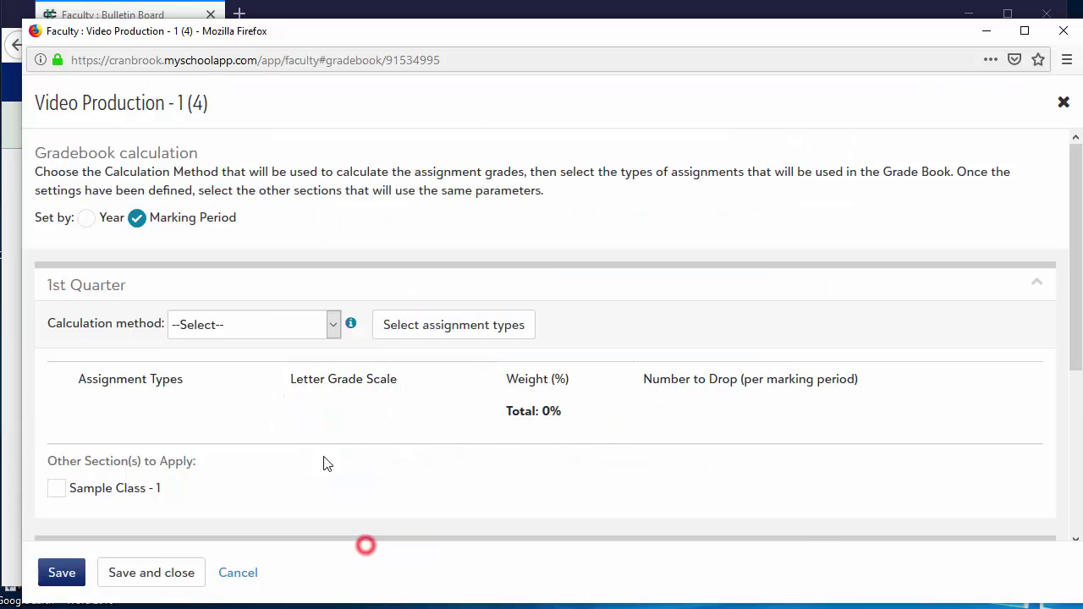
# Set the 1st Quarter calculation method to Total Points with Weight and apply the assignment types Quiz, Project, Homework and Participation
pyautogui.click(334, 326)
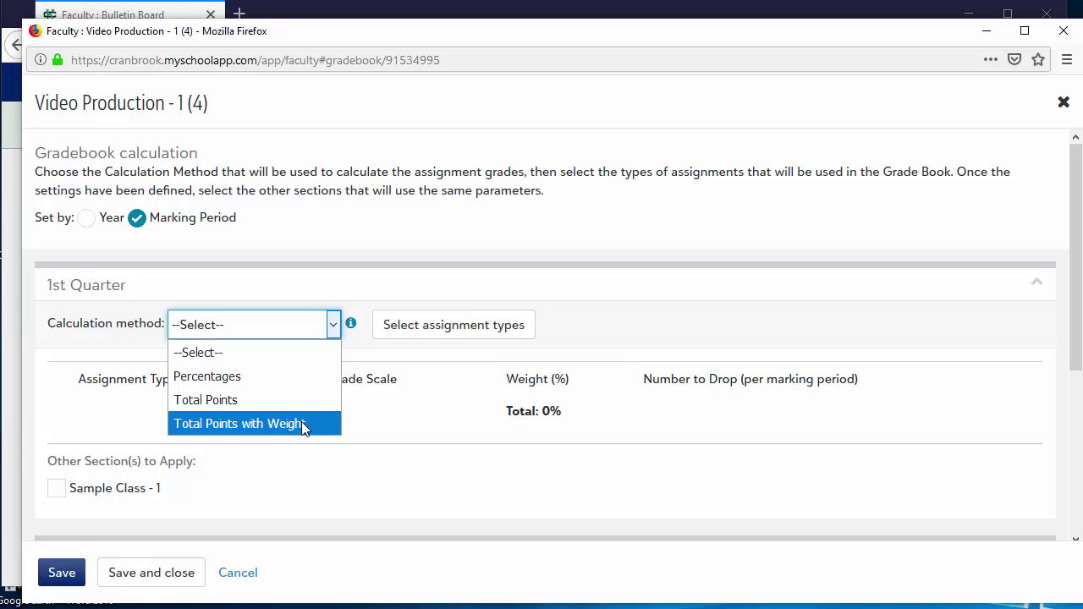
pyautogui.click(301, 421)
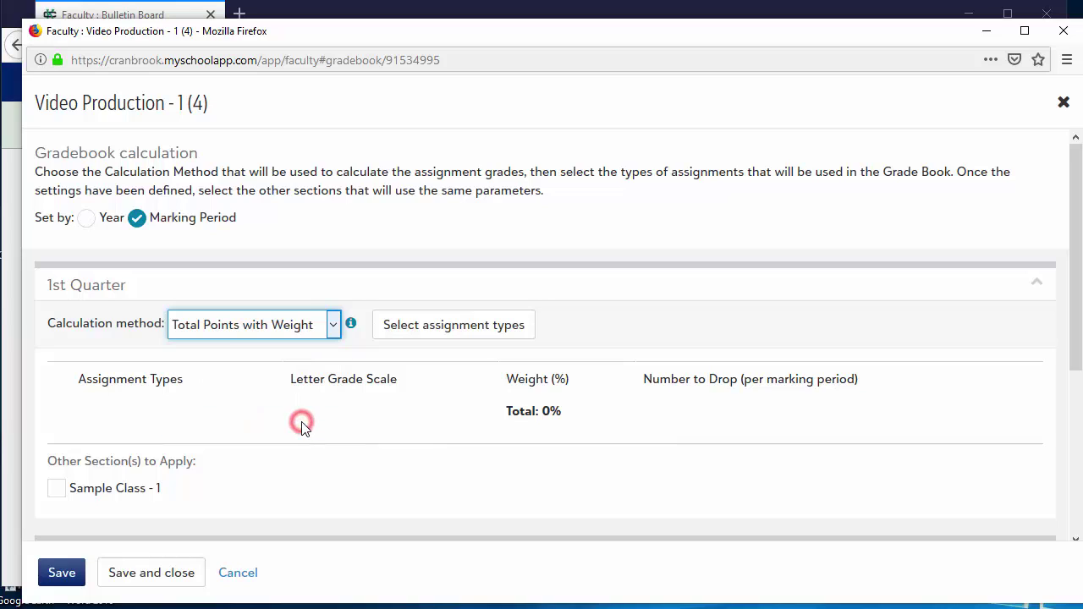
pyautogui.click(478, 329)
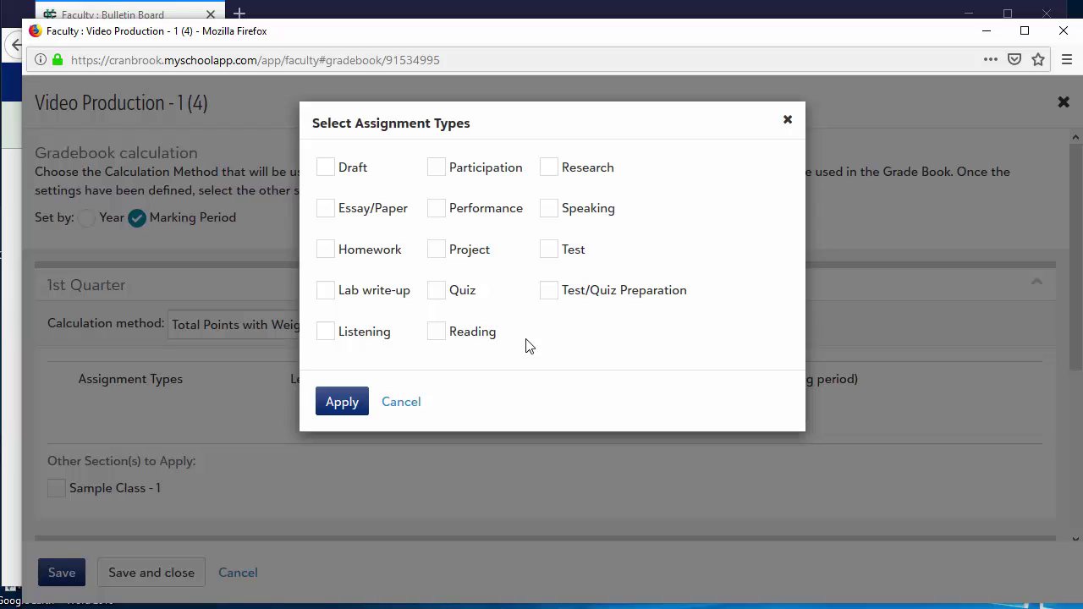
pyautogui.click(436, 291)
pyautogui.click(435, 250)
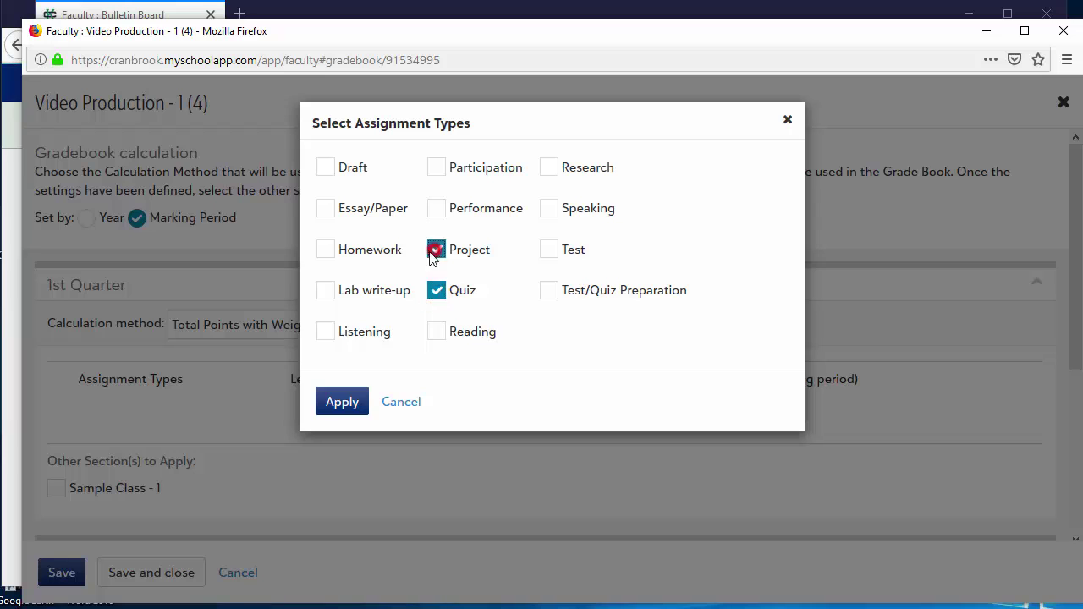
pyautogui.click(329, 251)
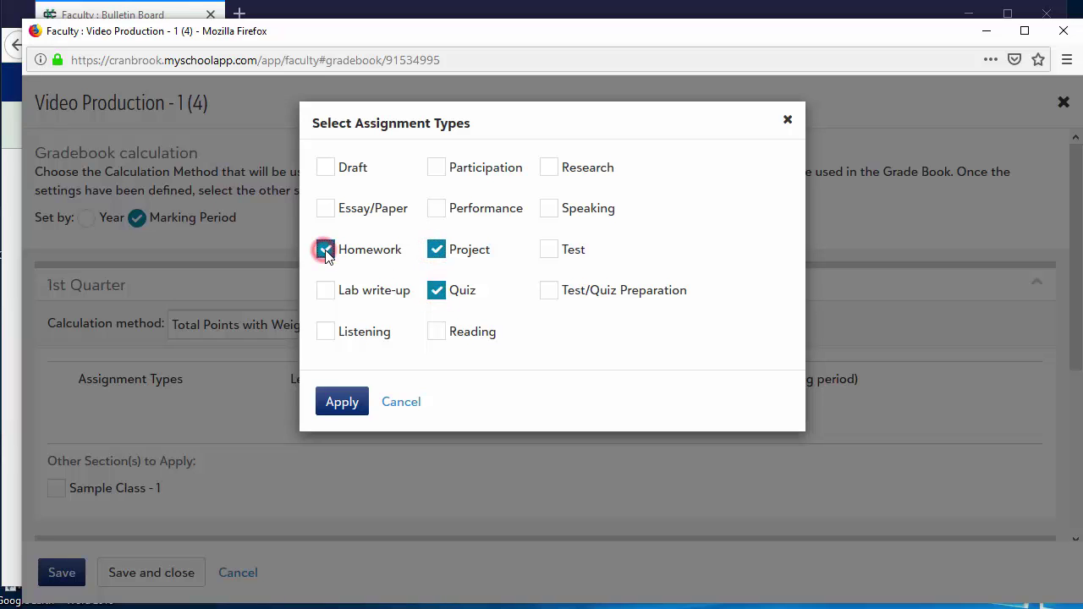
pyautogui.click(437, 167)
pyautogui.click(356, 406)
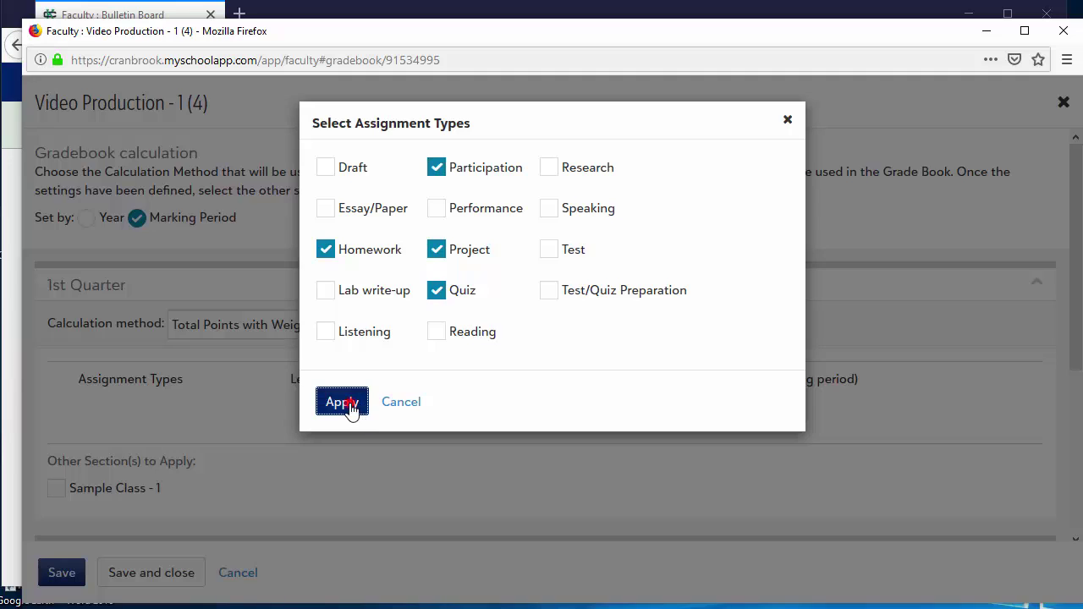
# Check the available letter grade scales for Homework in the 1st Quarter, leaving the scale blank
pyautogui.scroll(-2, 499, 405)
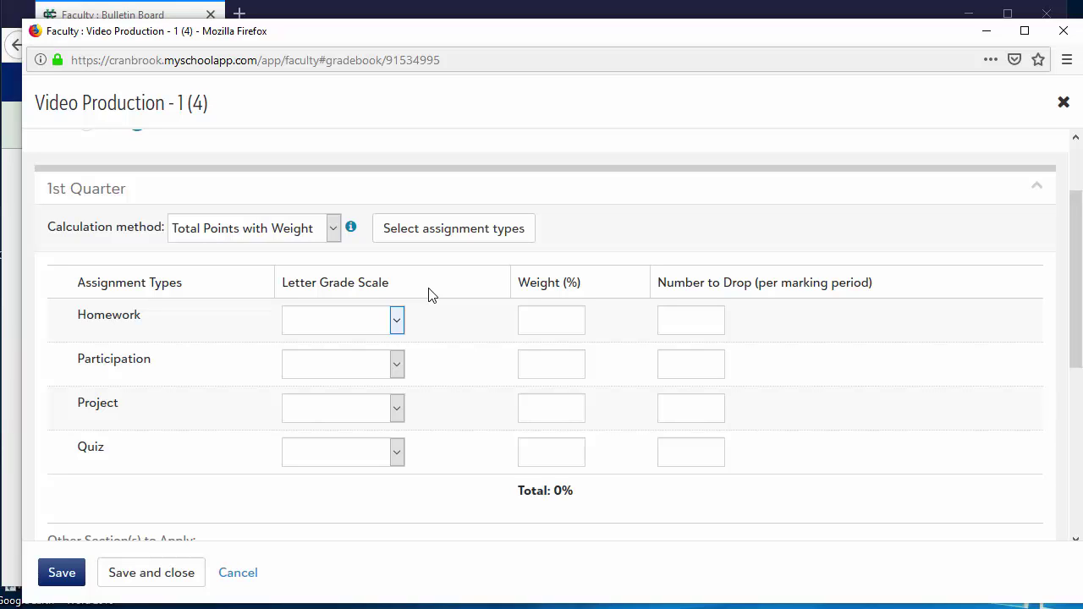
pyautogui.click(397, 321)
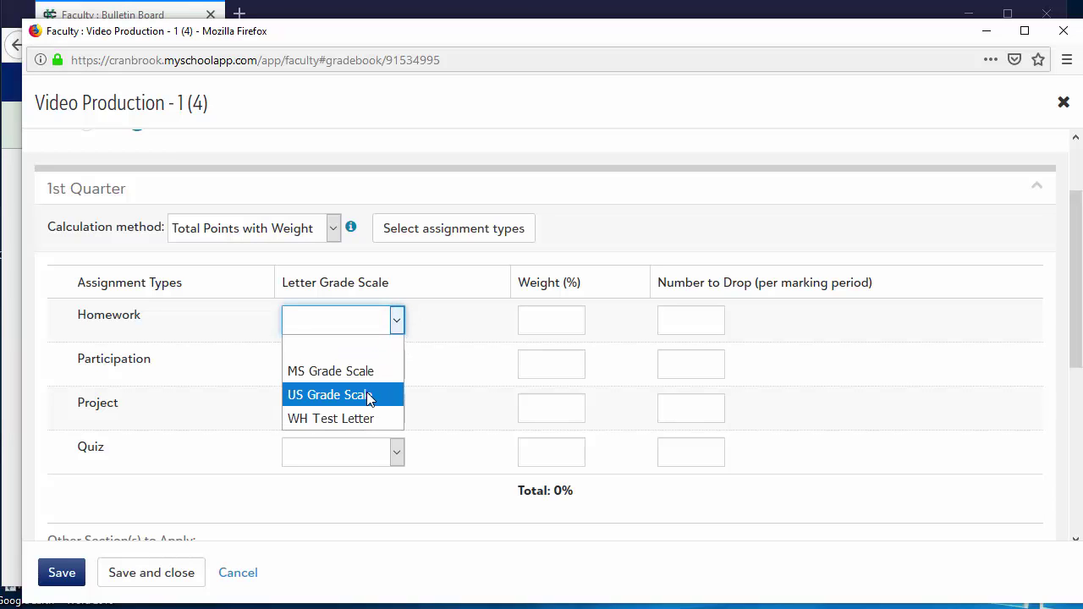
pyautogui.click(384, 345)
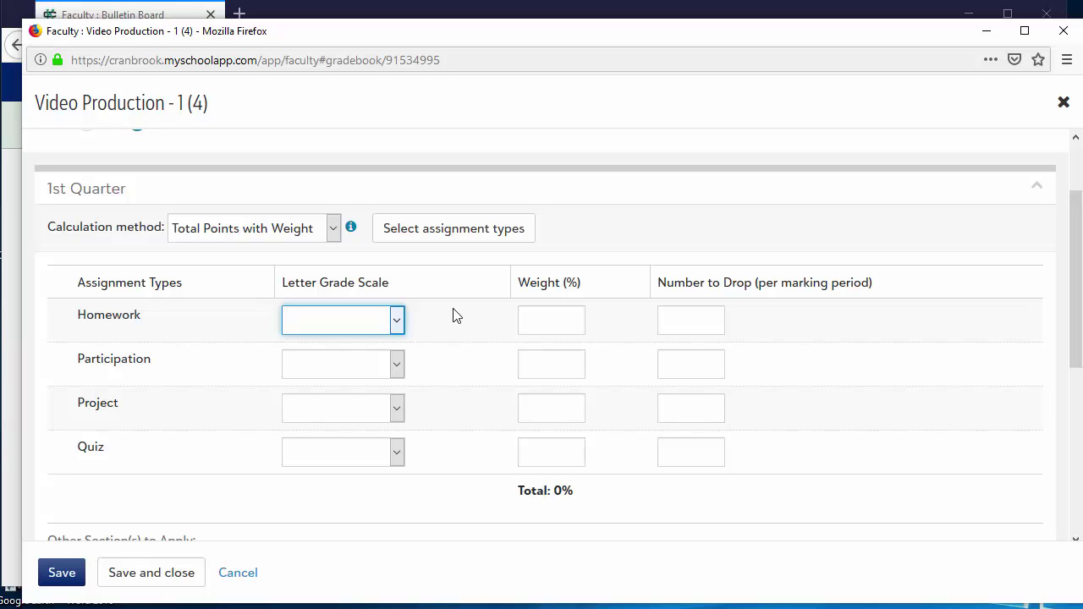
# Set the 1st Quarter weights to Homework 10, Participation 20, Project 20 and Quiz 50 percent, and save the setup
pyautogui.click(539, 323)
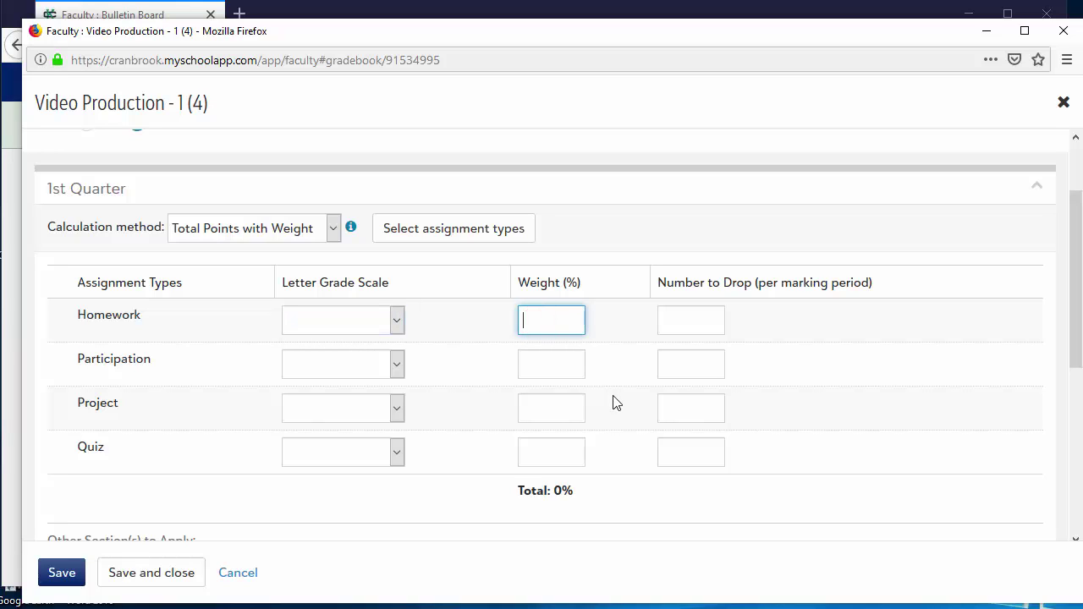
pyautogui.write('10')
pyautogui.click(540, 365)
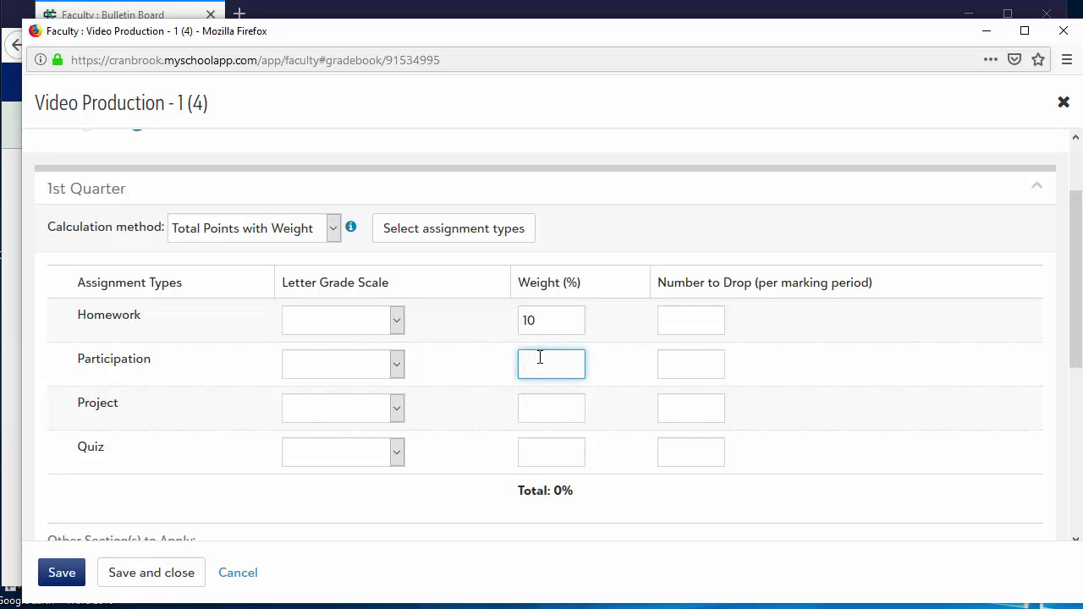
pyautogui.write('20')
pyautogui.press('Tab')
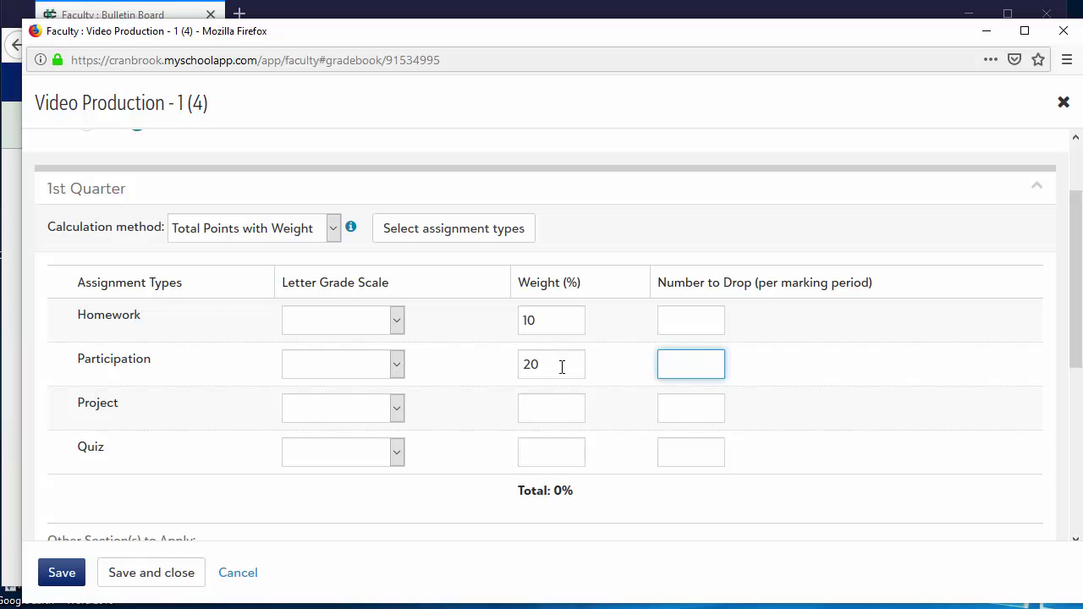
pyautogui.click(525, 410)
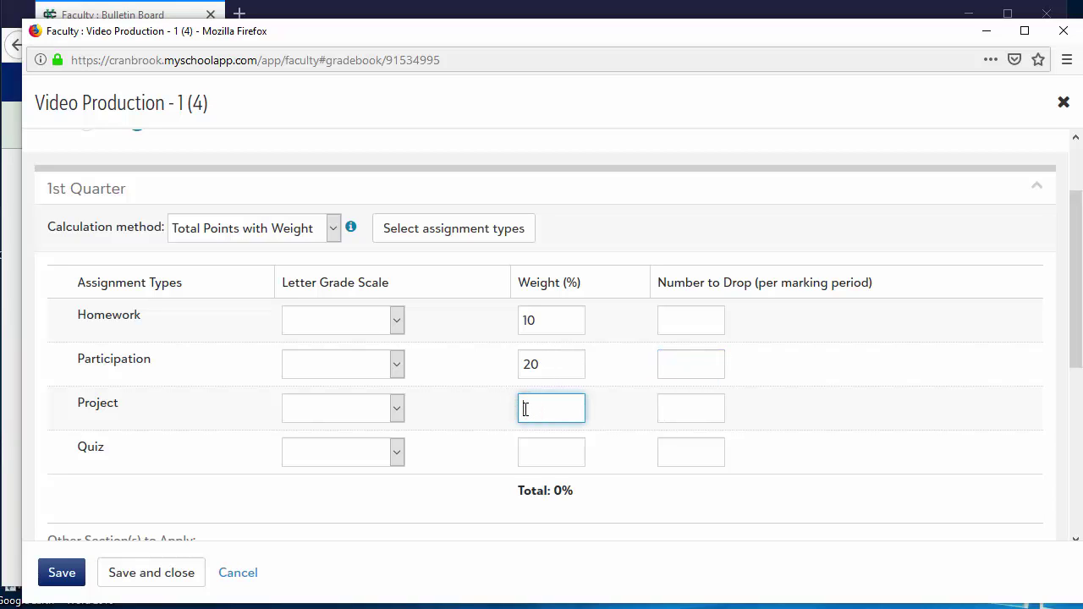
pyautogui.write('20')
pyautogui.click(542, 463)
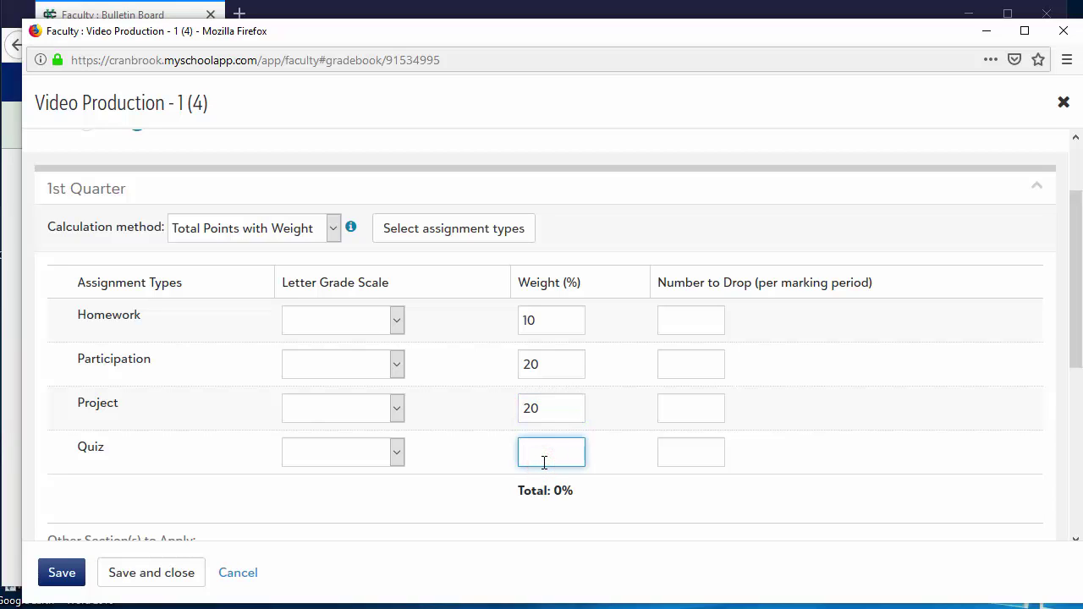
pyautogui.write('50')
pyautogui.click(60, 576)
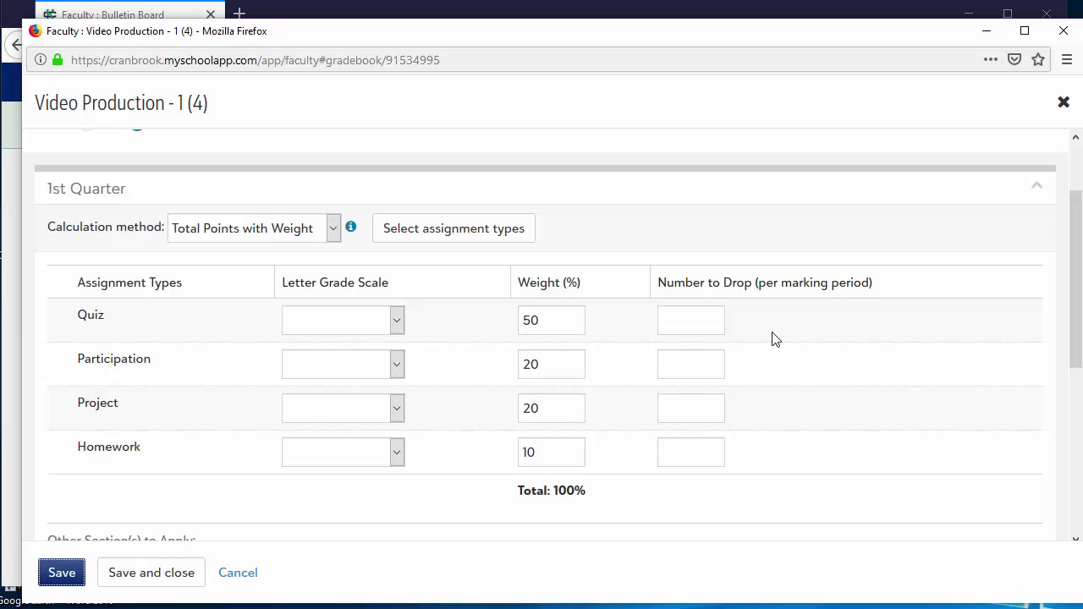
# Set the number of Quiz grades to drop per marking period to 1 for the 1st Quarter
pyautogui.click(698, 320)
pyautogui.write('1')
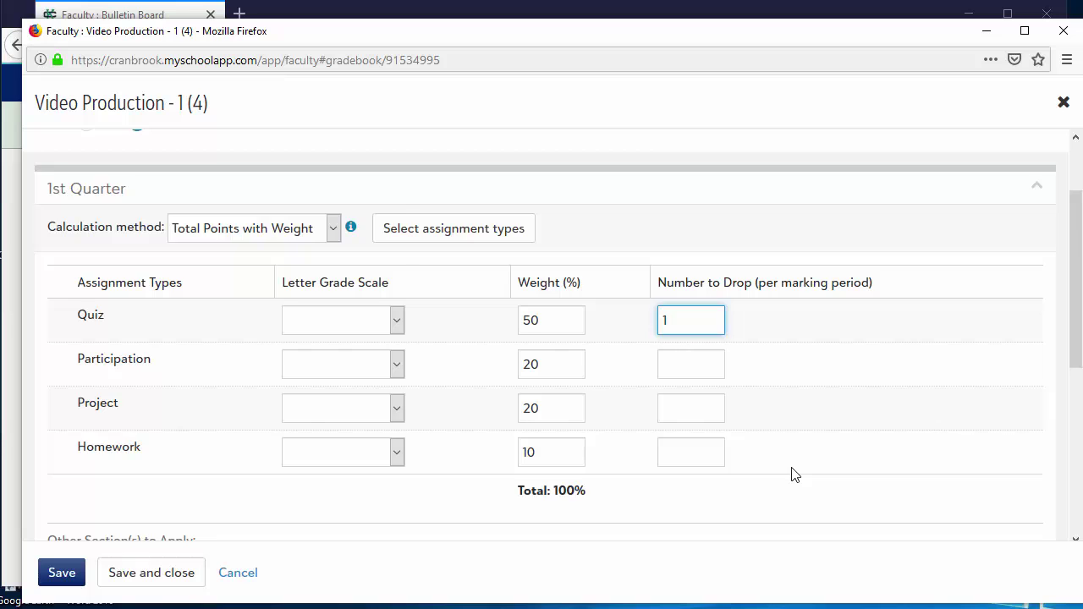
pyautogui.scroll(-2, 502, 459)
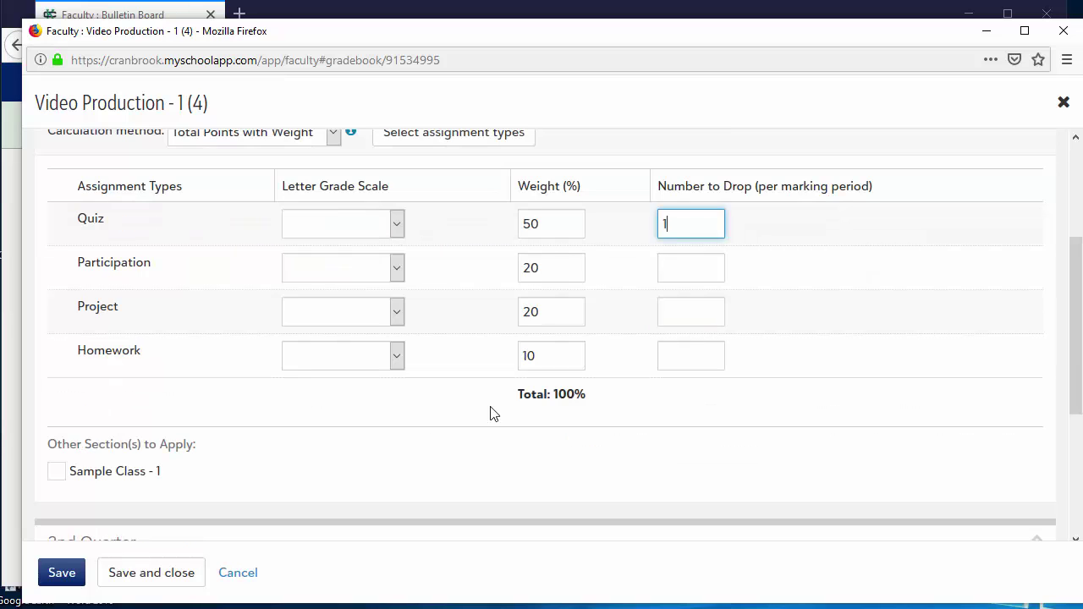
pyautogui.scroll(2, 482, 408)
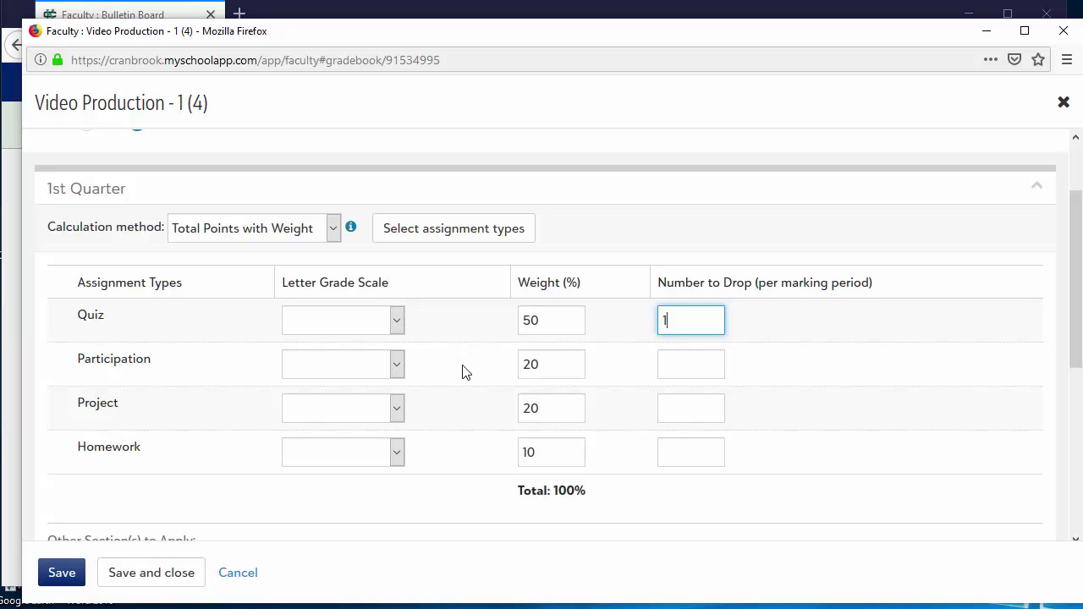
pyautogui.scroll(-2, 464, 373)
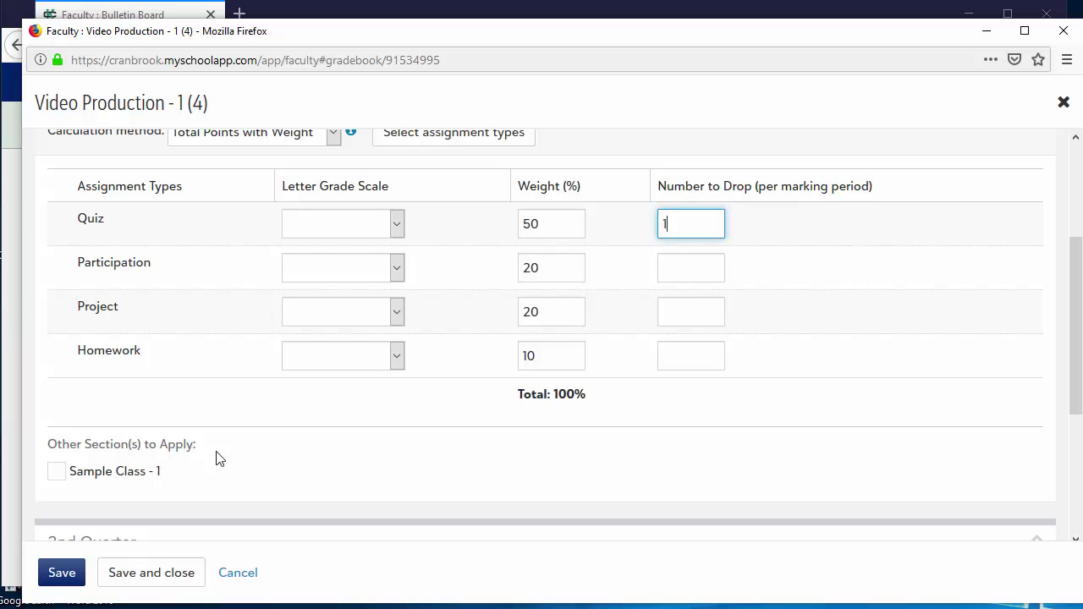
# Try selecting Sample Class - 1 as another section to apply, clear that selection, and save and close the gradebook setup
pyautogui.click(50, 477)
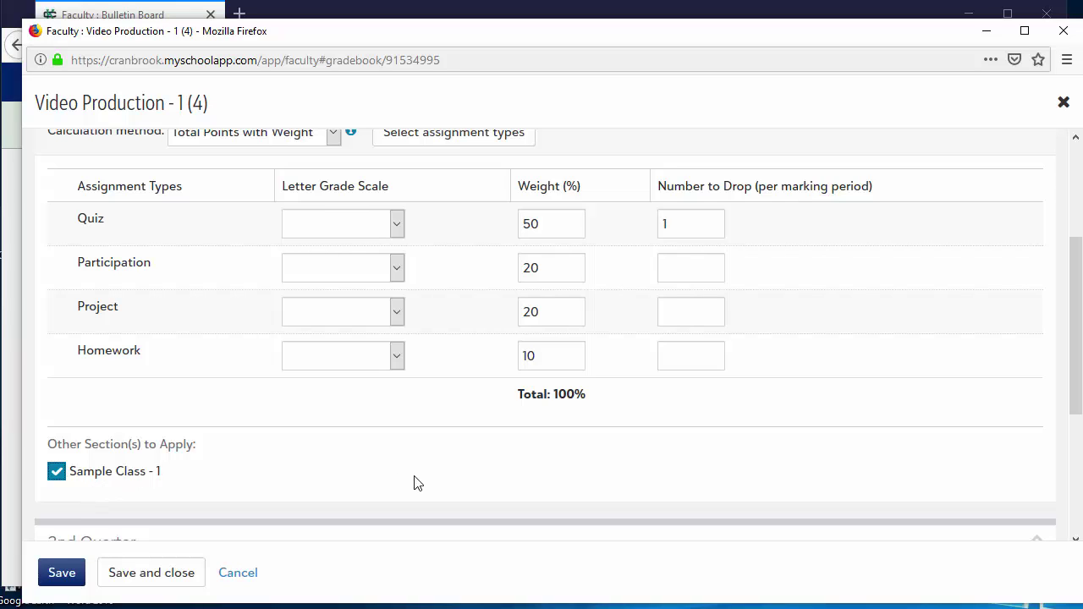
pyautogui.click(56, 472)
pyautogui.click(146, 577)
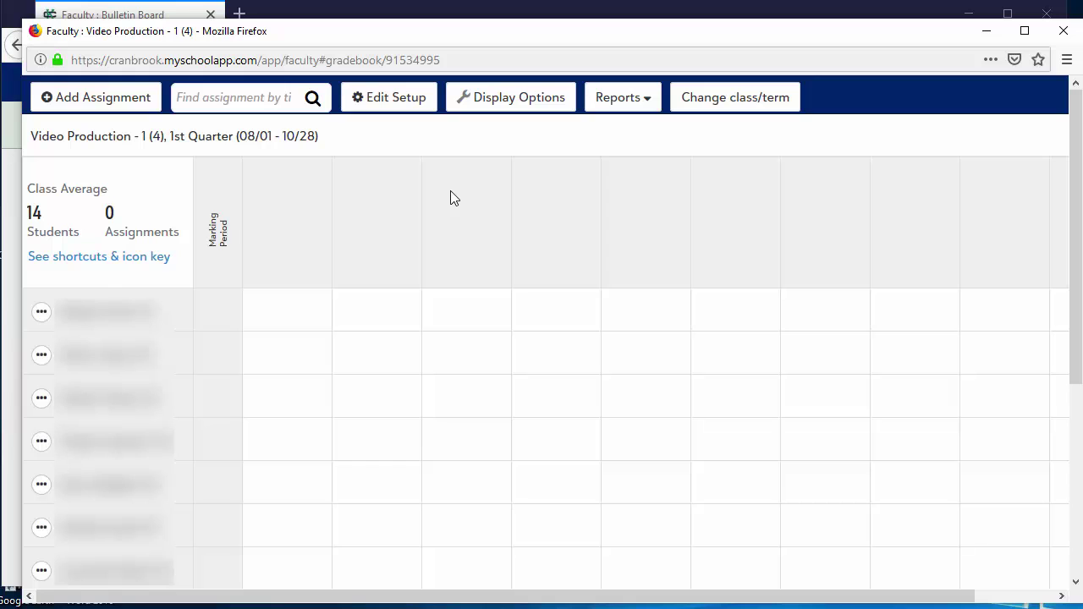
# In the gradebook's display options, set the From date for the assignments shown to 08/05/2019 and check the To date calendar
pyautogui.click(513, 103)
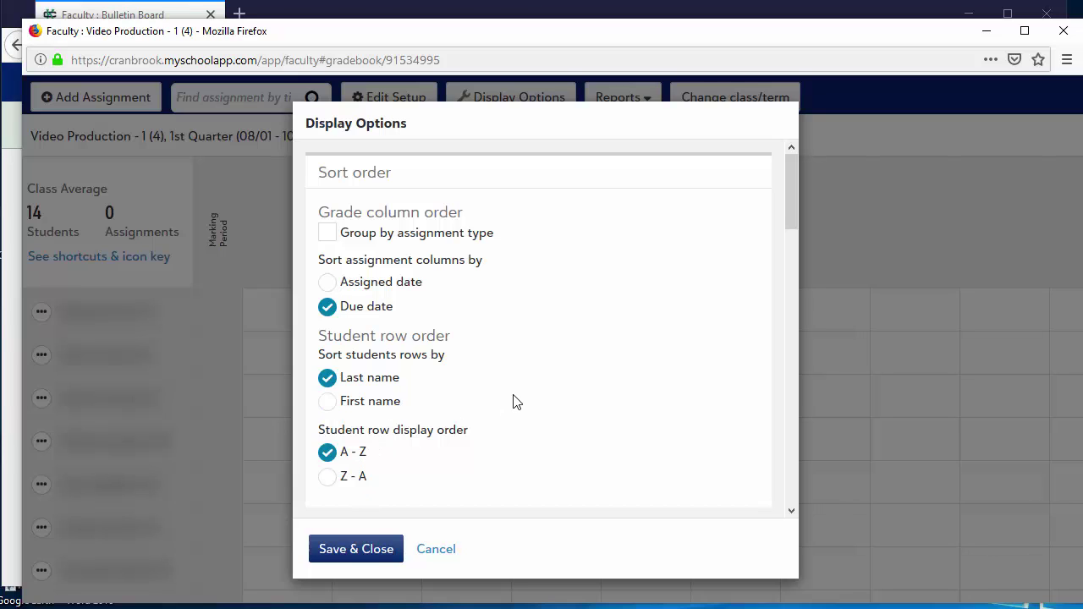
pyautogui.scroll(-2, 510, 405)
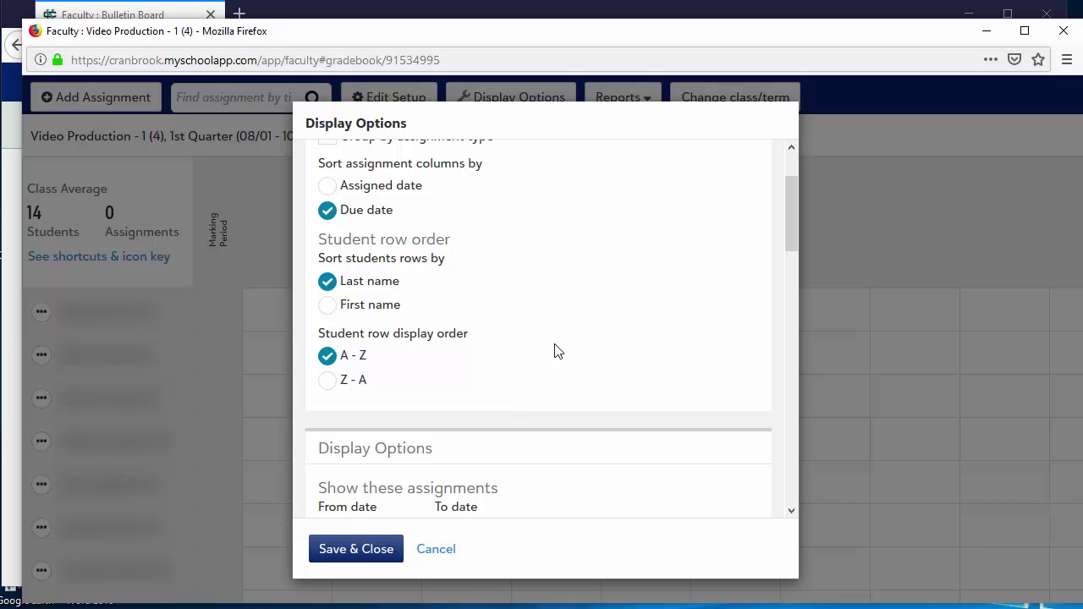
pyautogui.scroll(-2, 557, 354)
pyautogui.scroll(-1, 556, 355)
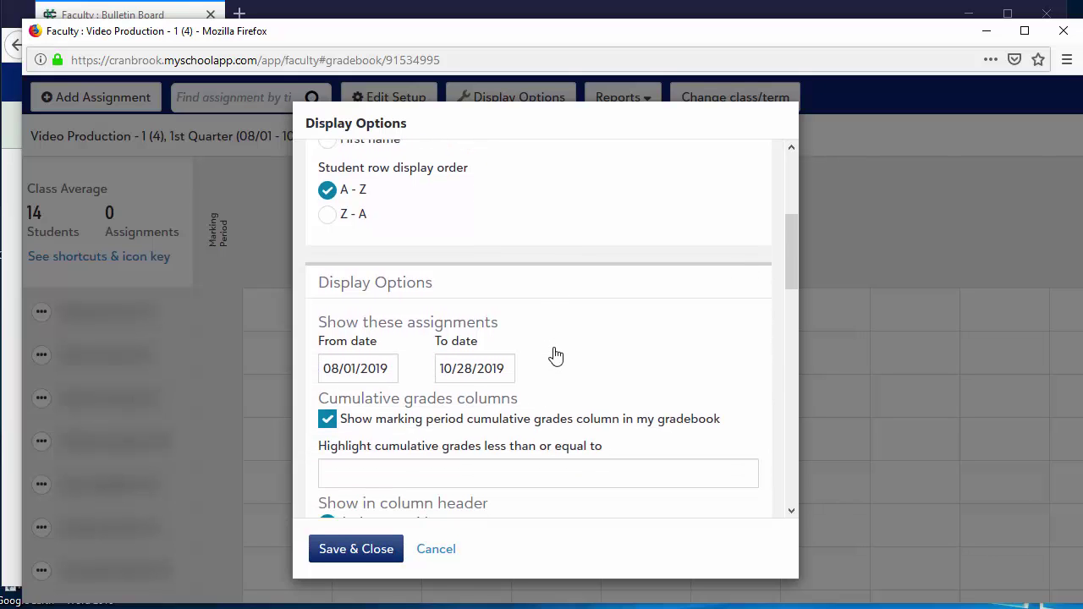
pyautogui.scroll(-2, 556, 356)
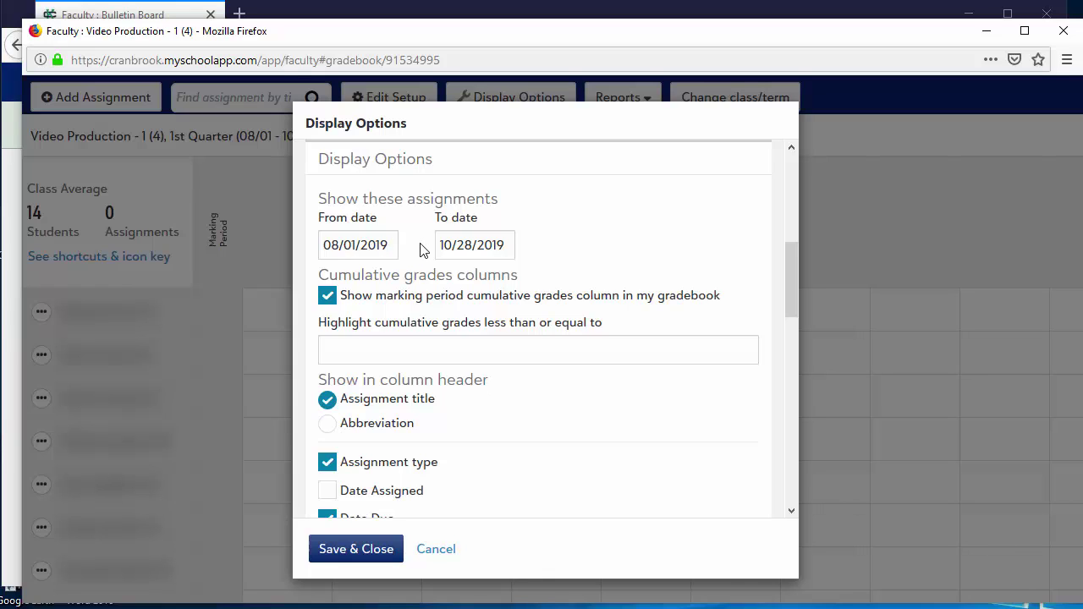
pyautogui.click(364, 244)
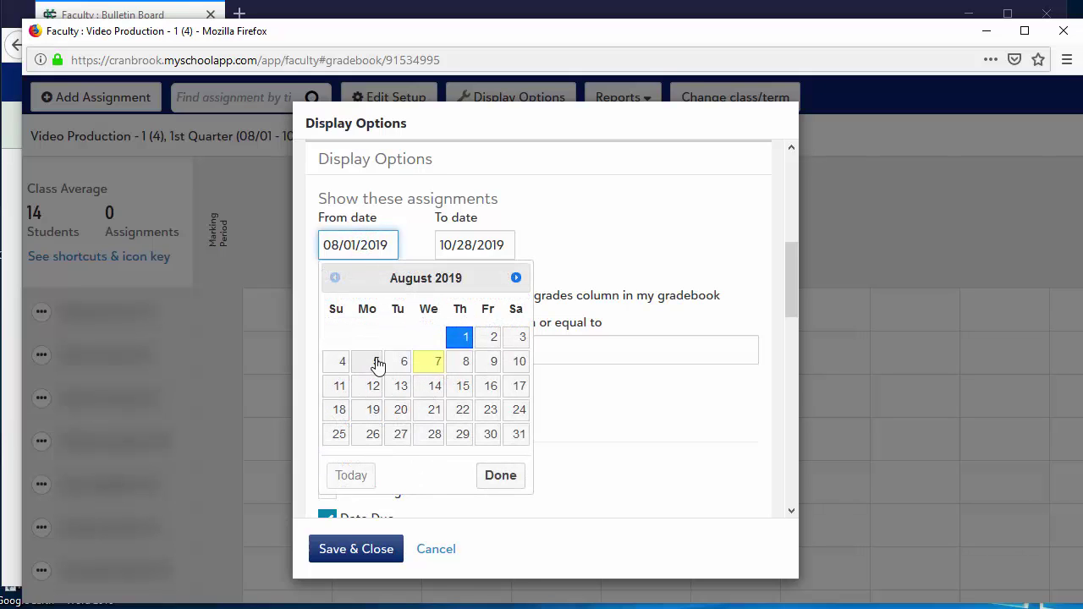
pyautogui.click(373, 363)
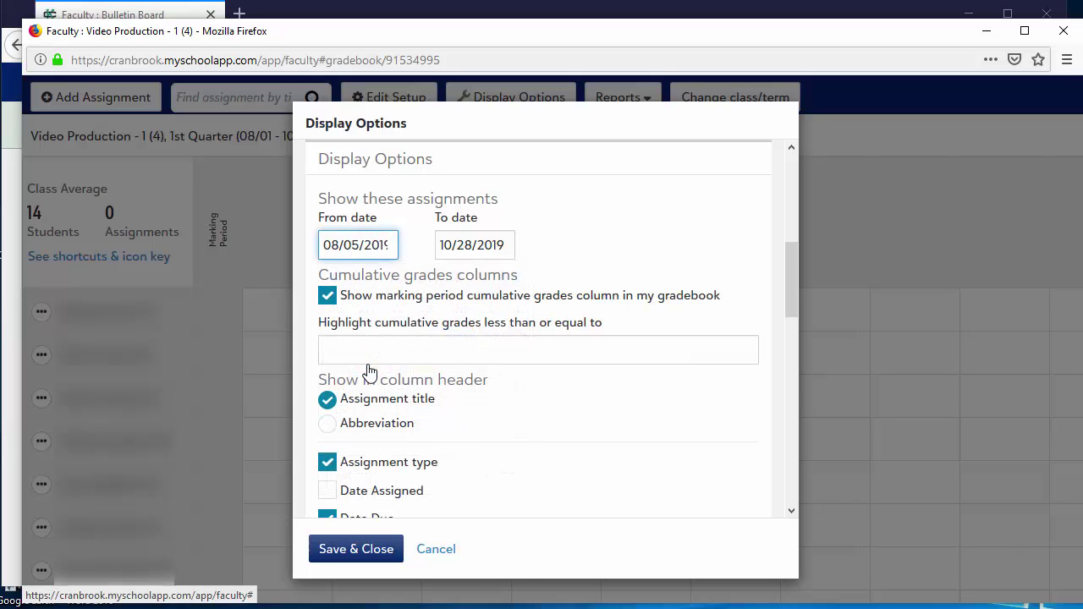
pyautogui.click(469, 247)
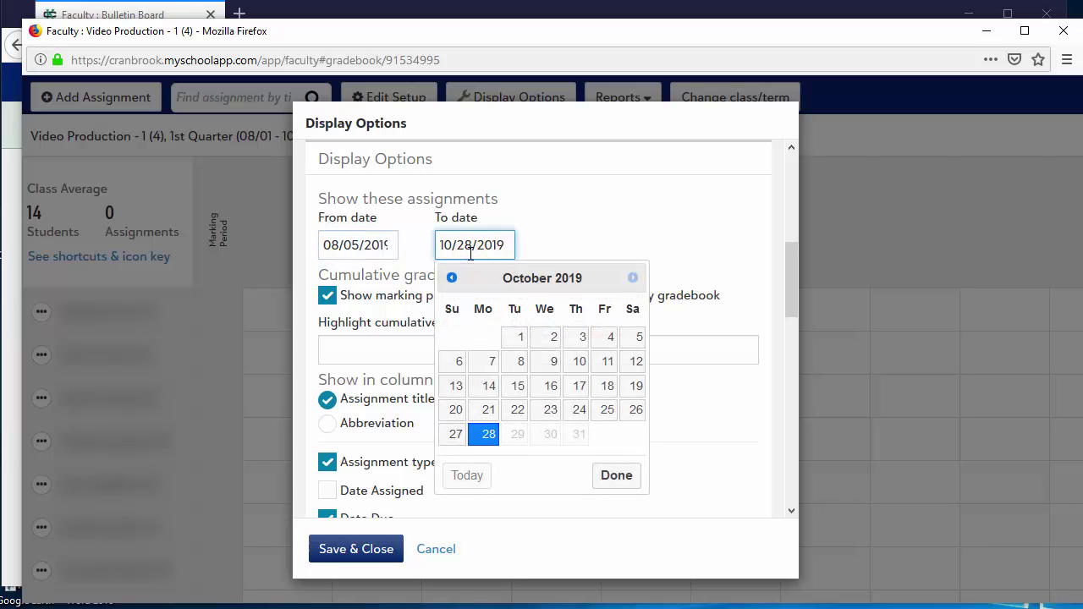
pyautogui.click(412, 258)
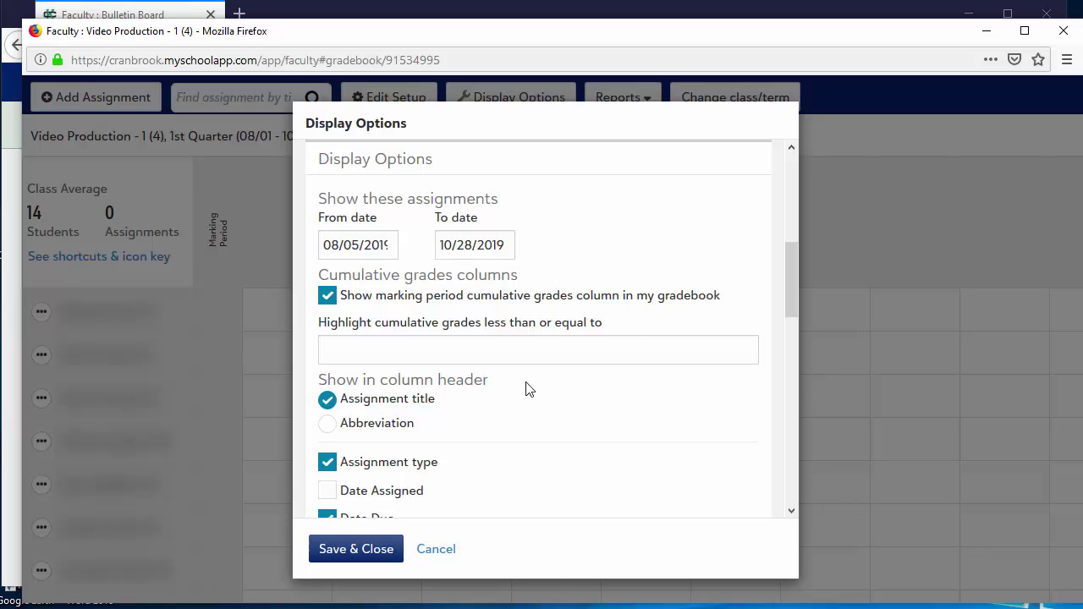
# Turn off access to assignment grades for Advisors, All School Advisors and Dorm Supervisors
pyautogui.scroll(-2, 519, 387)
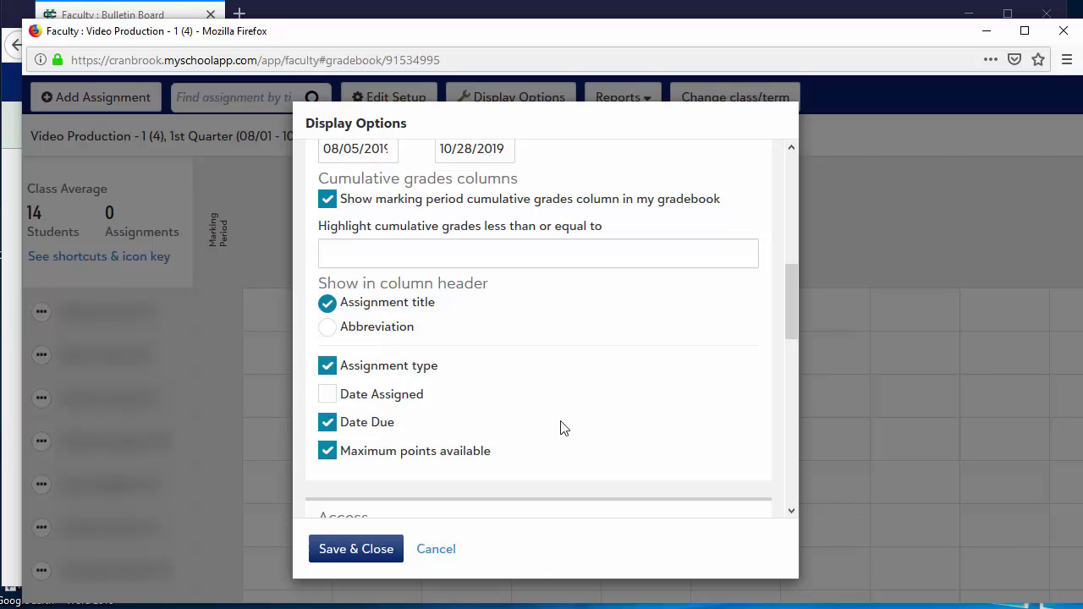
pyautogui.scroll(-2, 566, 421)
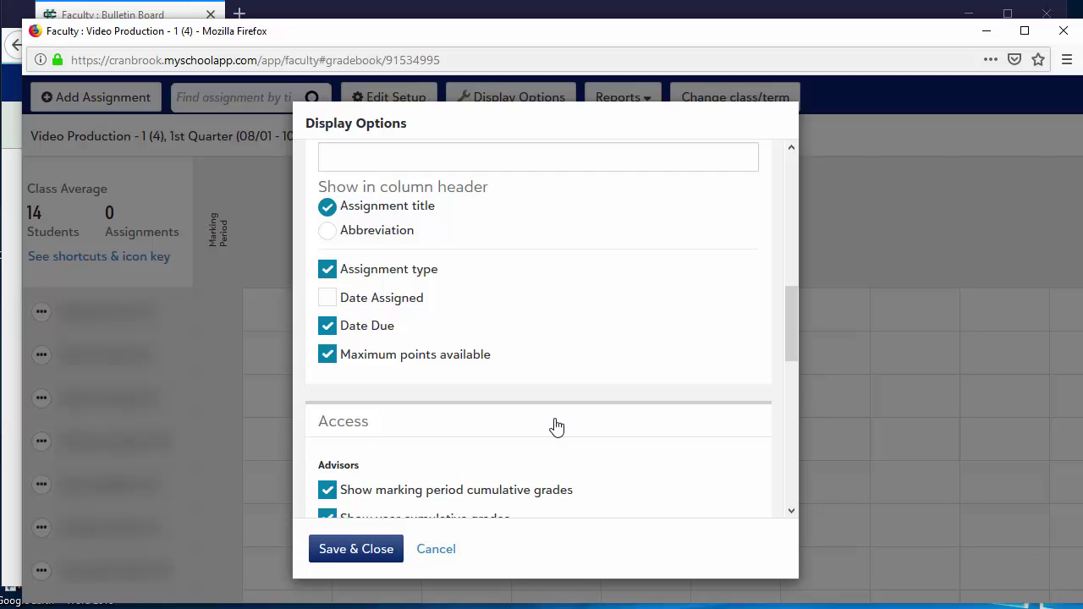
pyautogui.scroll(-2, 557, 426)
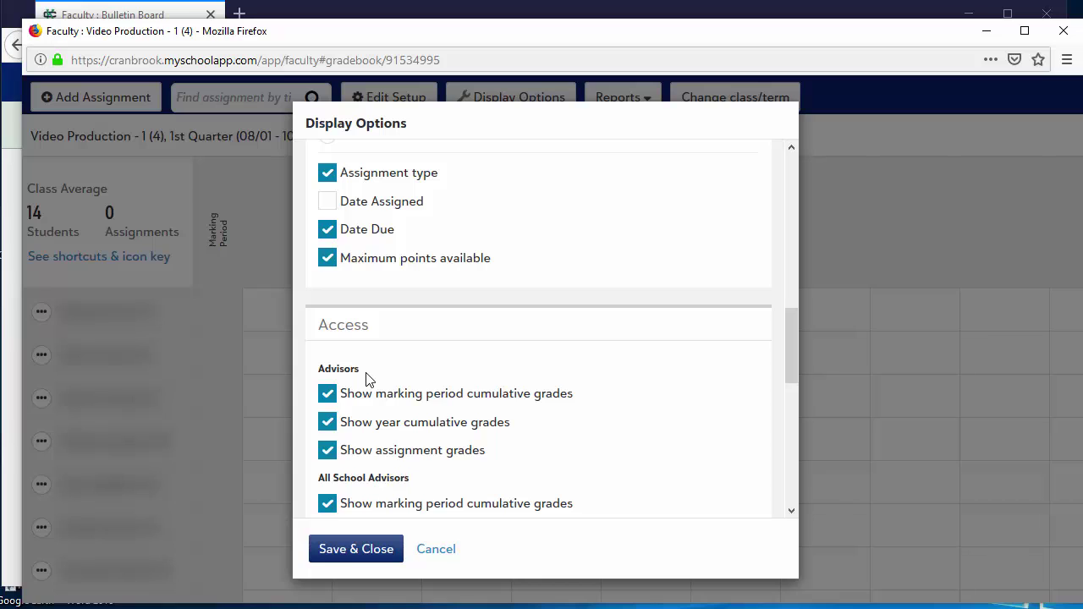
pyautogui.scroll(-2, 585, 455)
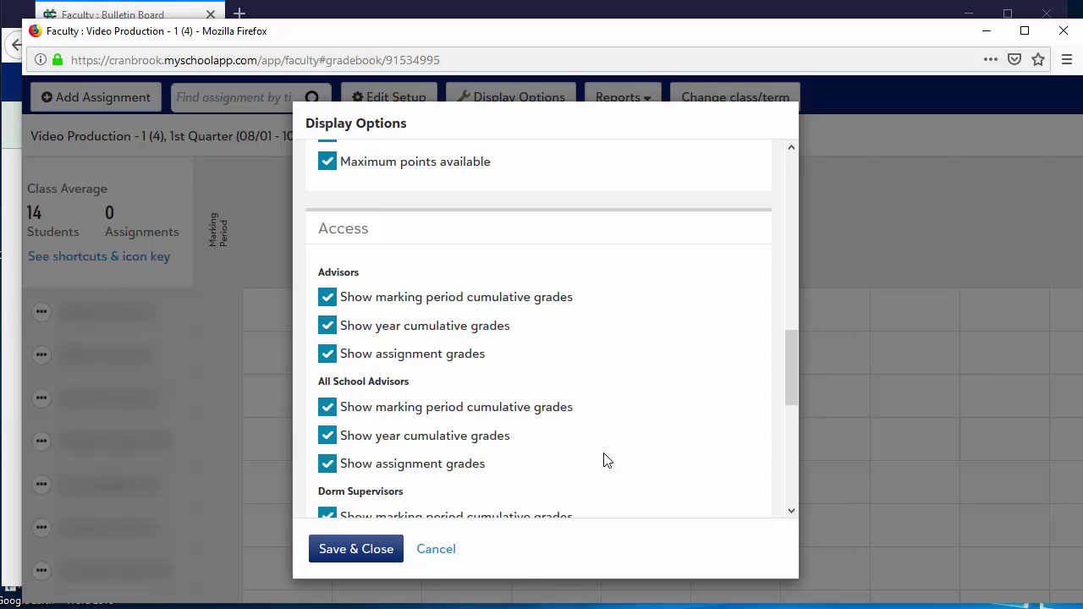
pyautogui.click(327, 354)
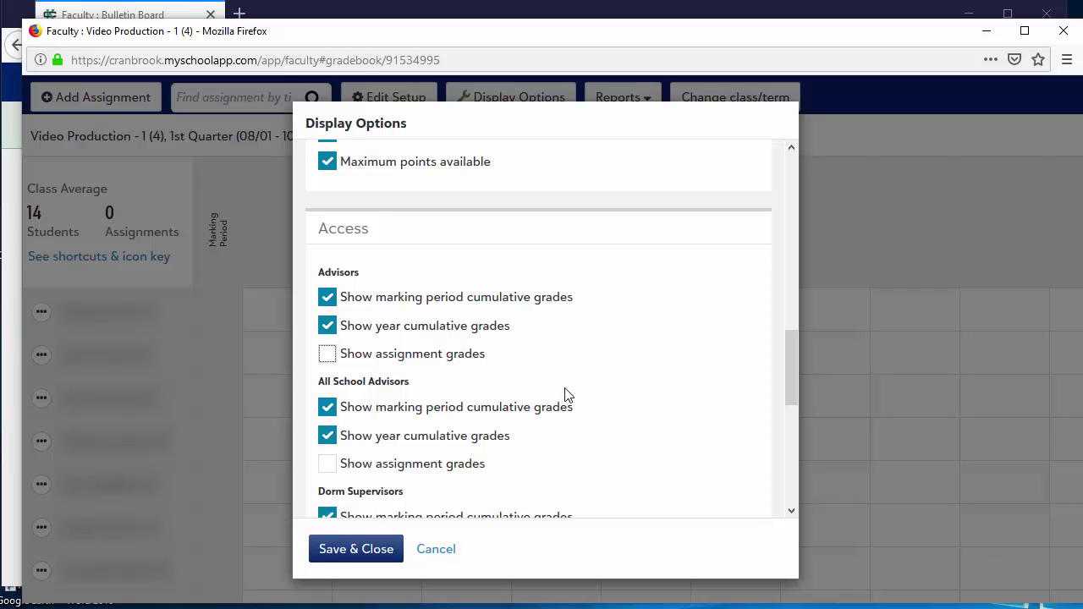
pyautogui.scroll(-3, 657, 434)
pyautogui.scroll(-2, 657, 434)
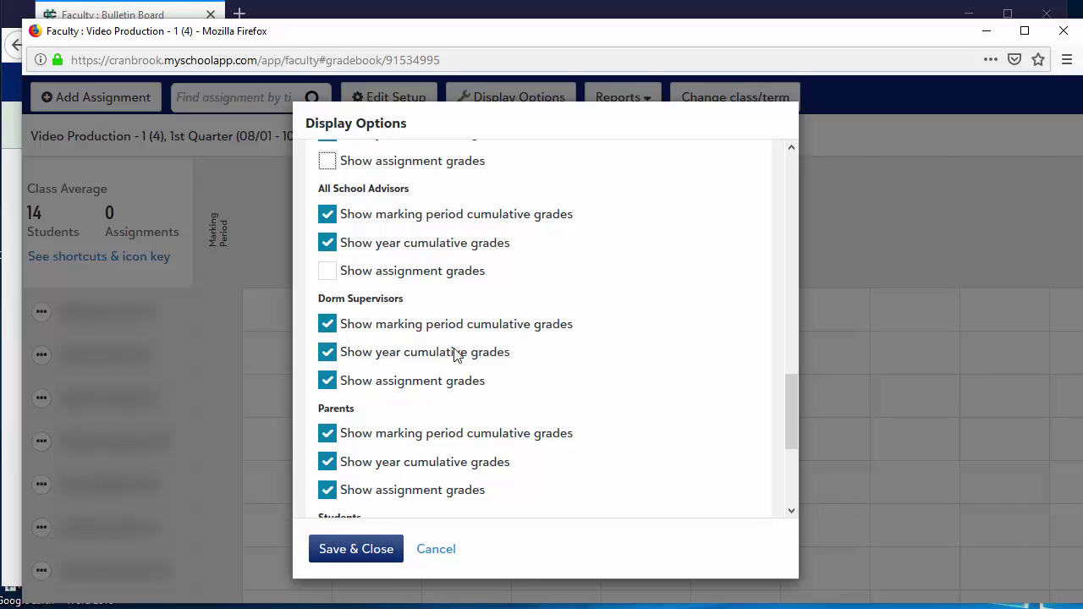
pyautogui.click(327, 380)
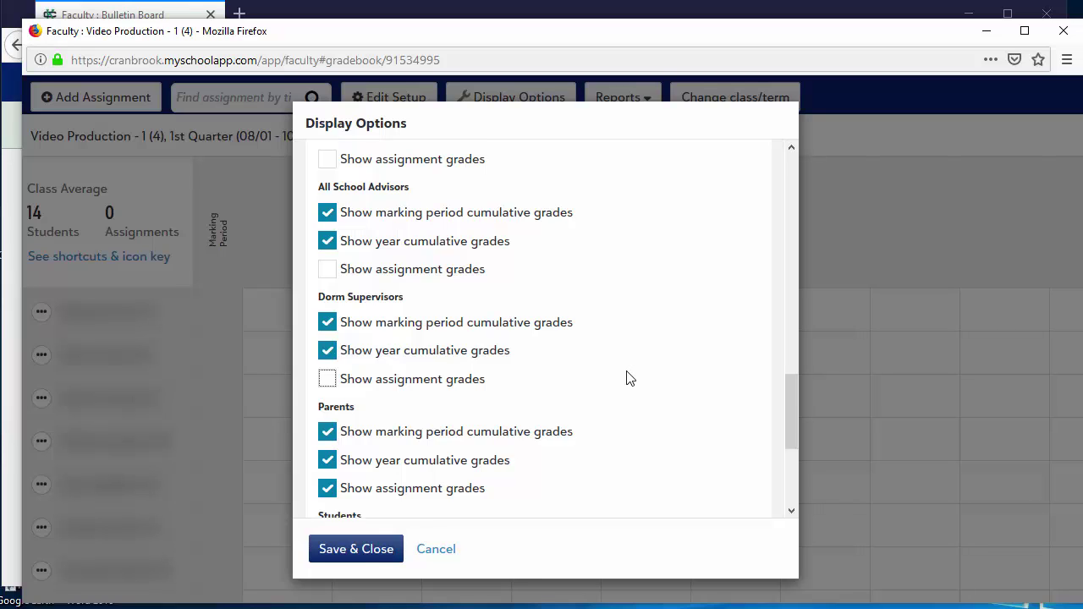
# Turn off marking period cumulative, year cumulative and assignment grades for Parents, and save and close the display options
pyautogui.scroll(-2, 626, 374)
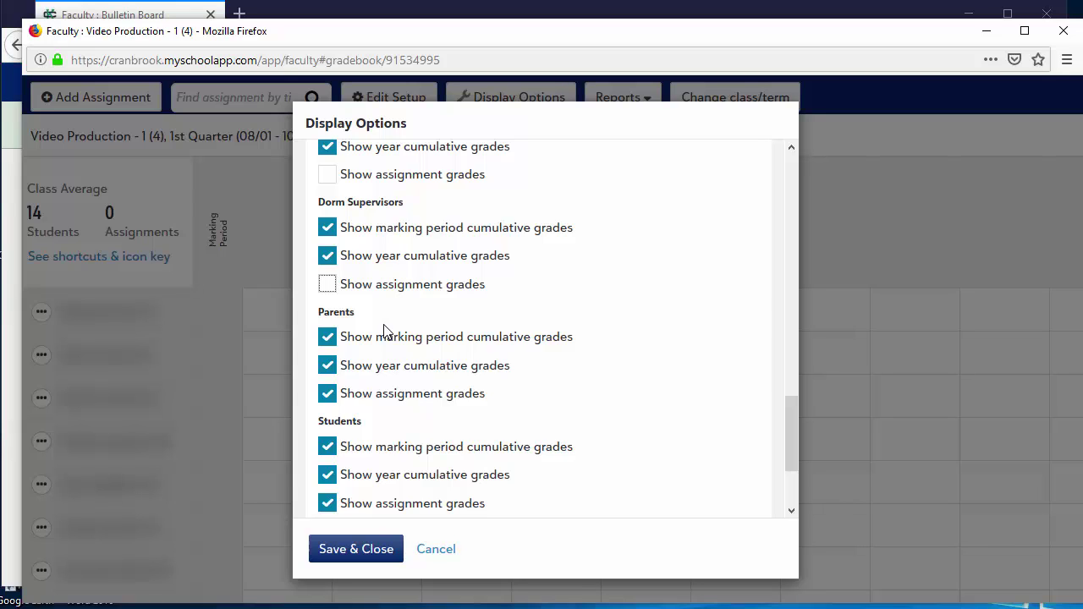
pyautogui.click(328, 337)
pyautogui.click(328, 365)
pyautogui.click(327, 393)
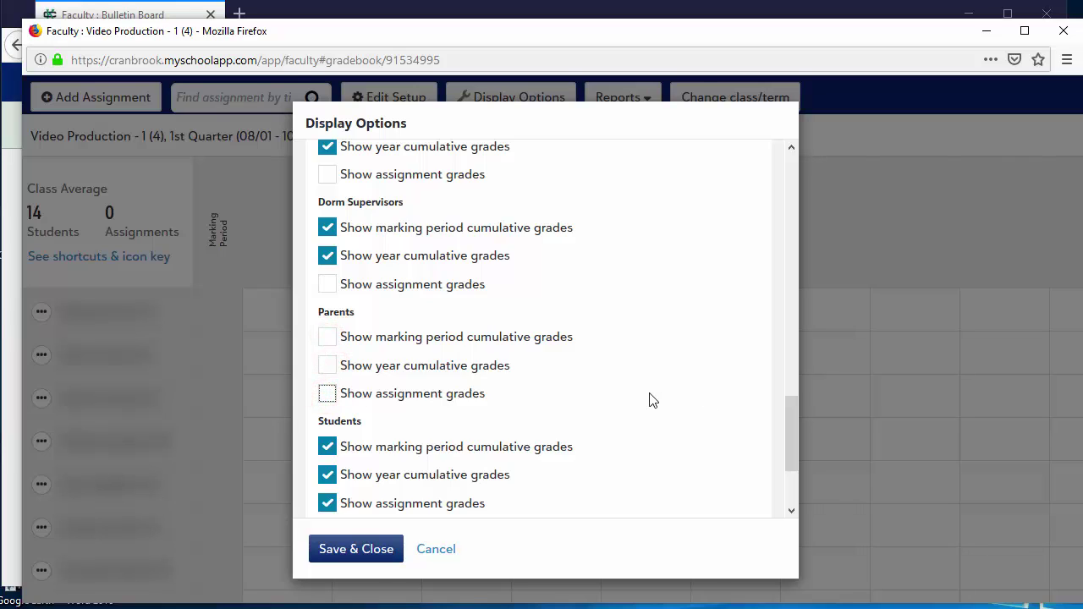
pyautogui.scroll(-3, 643, 400)
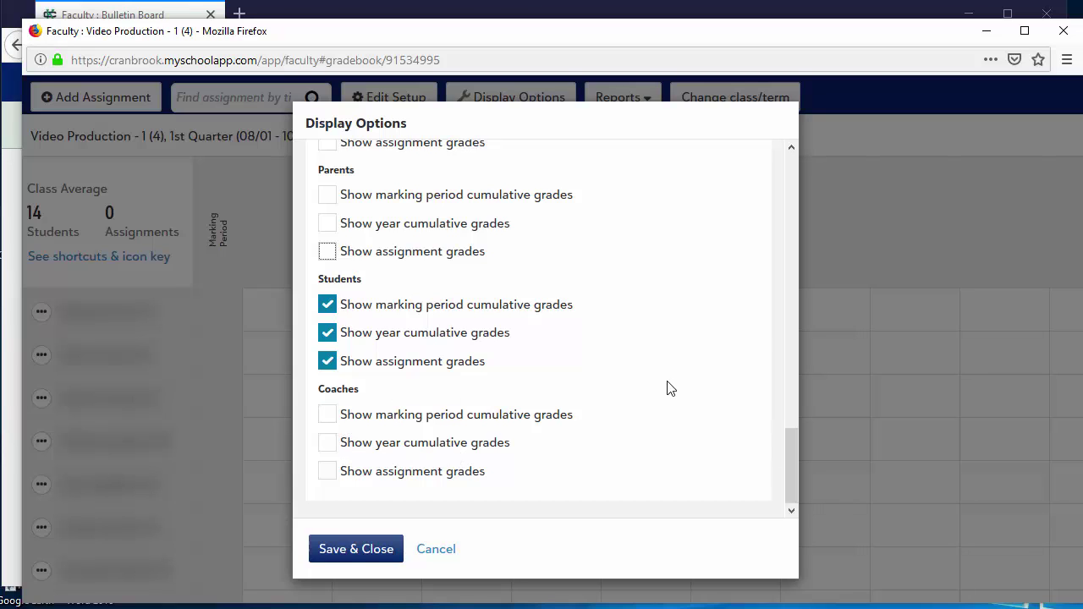
pyautogui.click(366, 559)
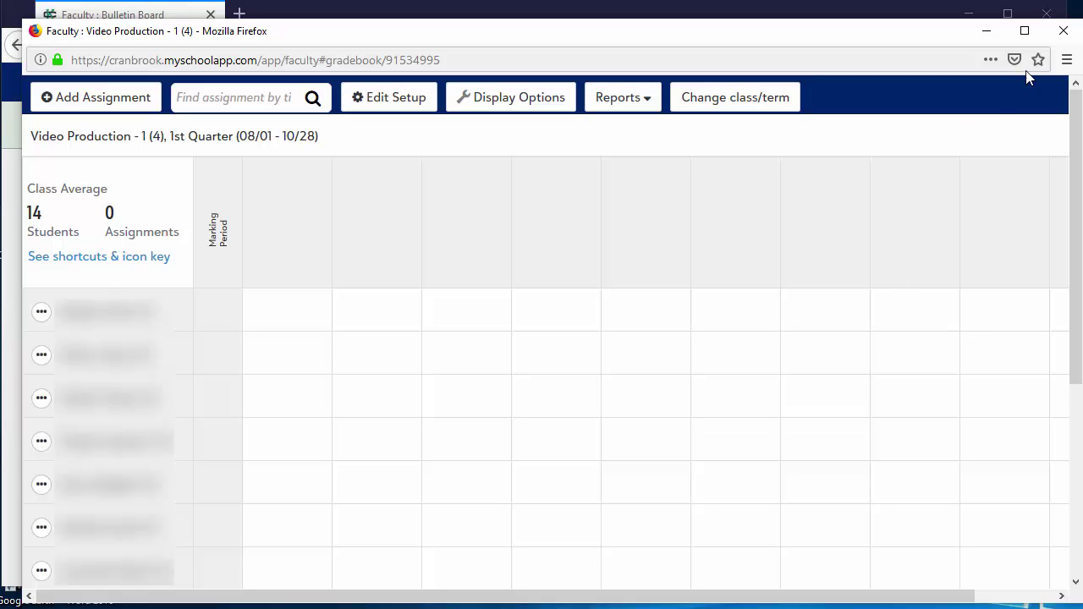
# Close the gradebook window and show the available groups from the class page
pyautogui.click(1063, 30)
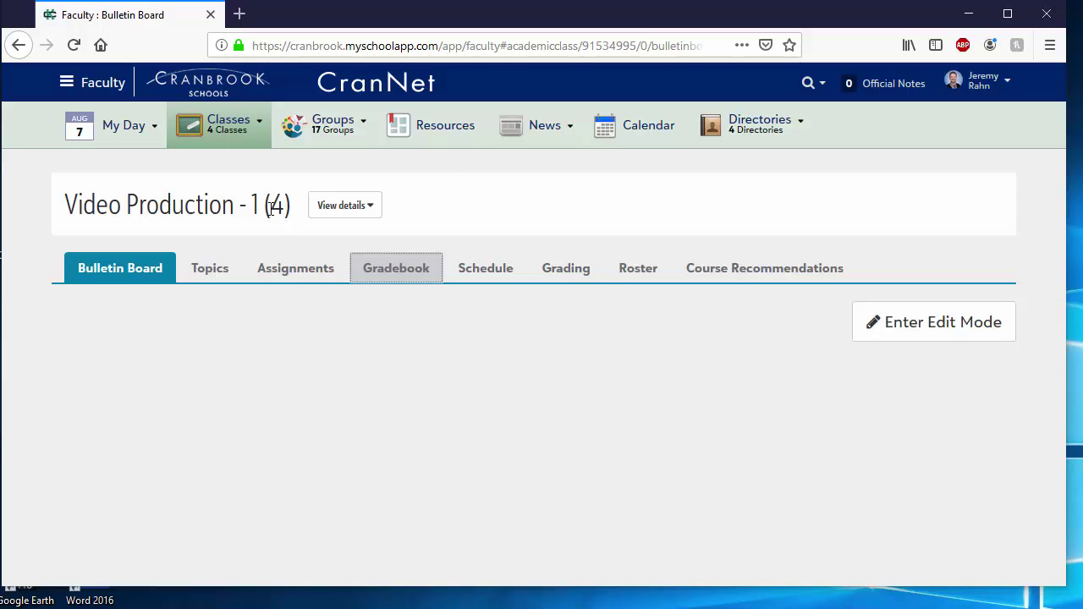
pyautogui.moveTo(374, 125)
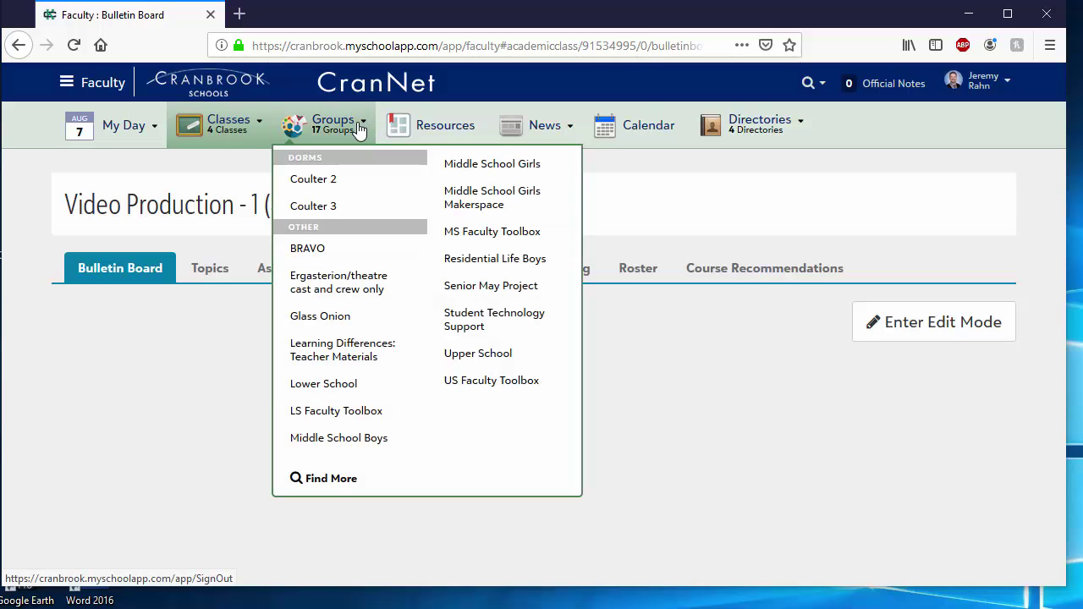